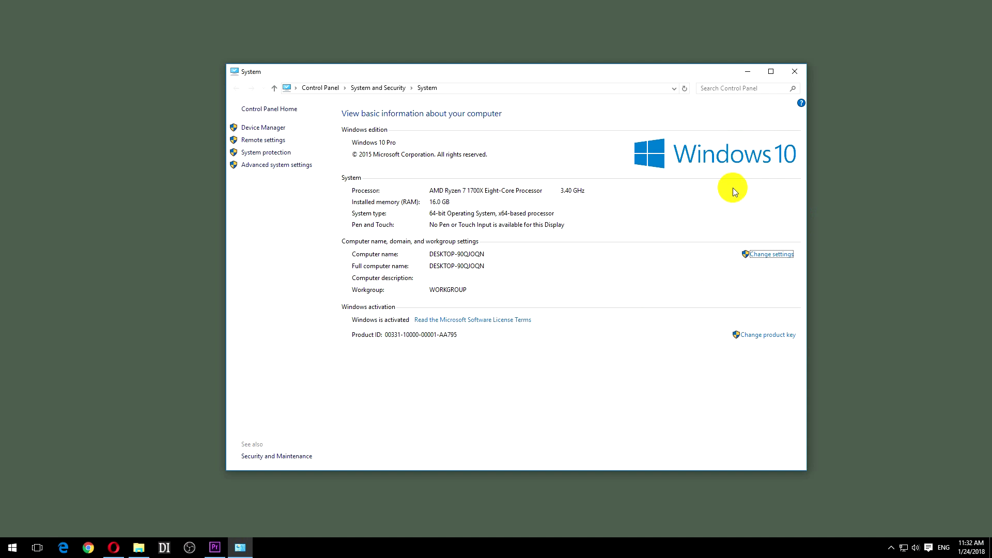
# Close the System information window and dismiss the Start power menu without choosing anything
pyautogui.click(795, 71)
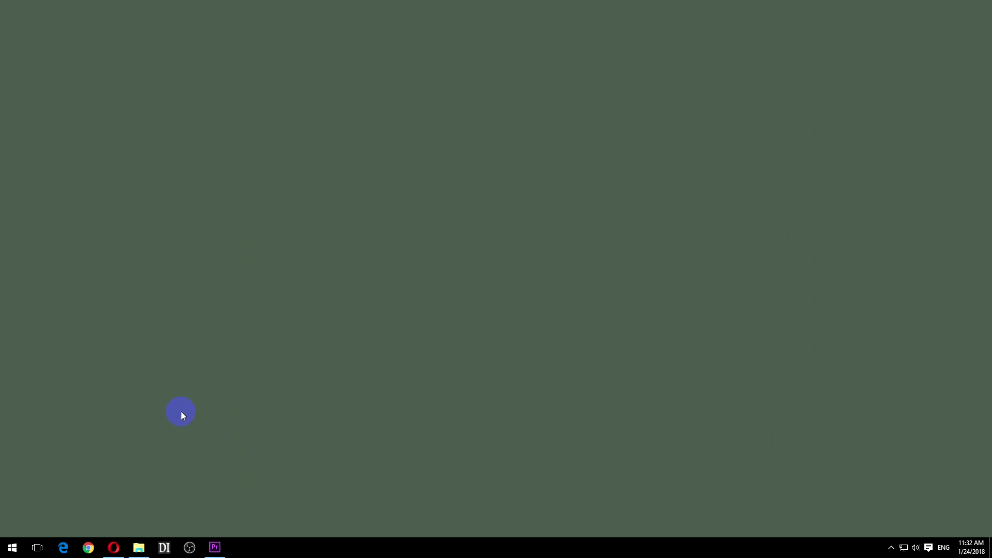
pyautogui.rightClick(7, 548)
pyautogui.moveTo(53, 518)
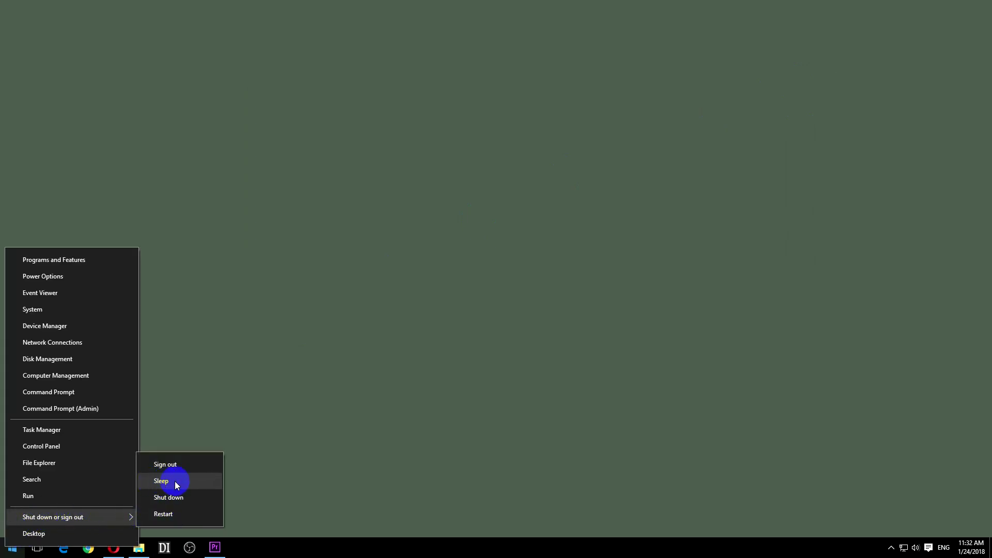
pyautogui.click(271, 476)
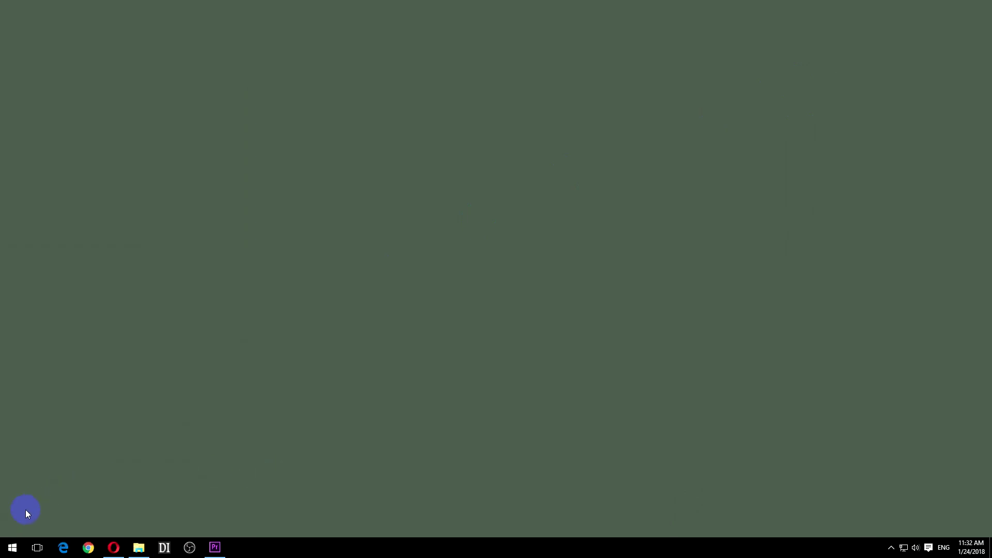
# Launch Task Scheduler from Start search and list the Task Scheduler Library tasks, such as AutoKMS
pyautogui.click(13, 549)
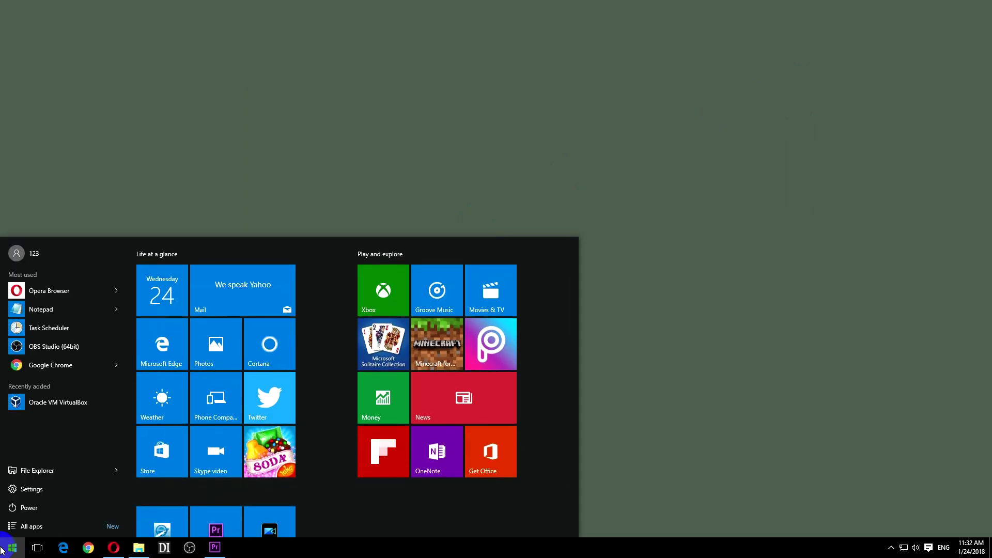
pyautogui.write('task')
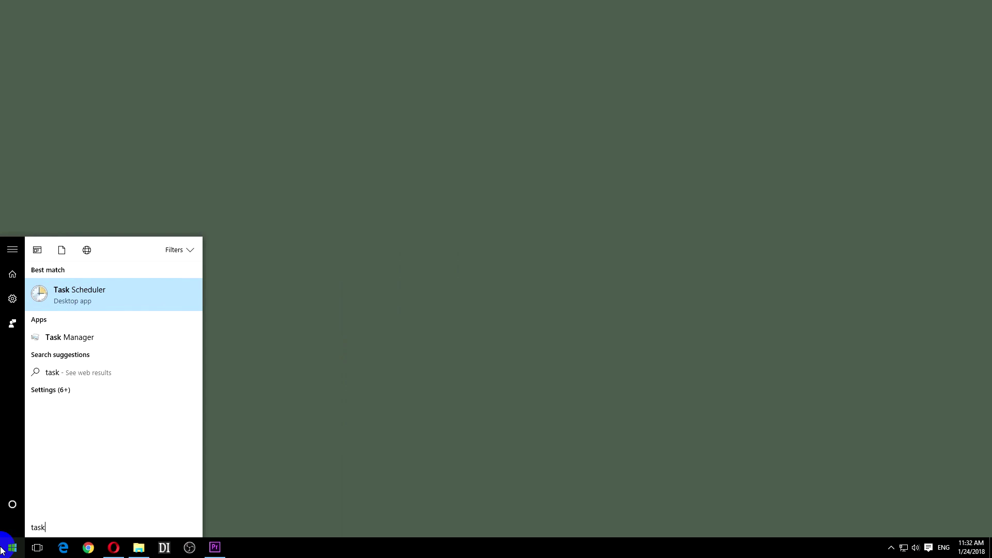
pyautogui.click(90, 297)
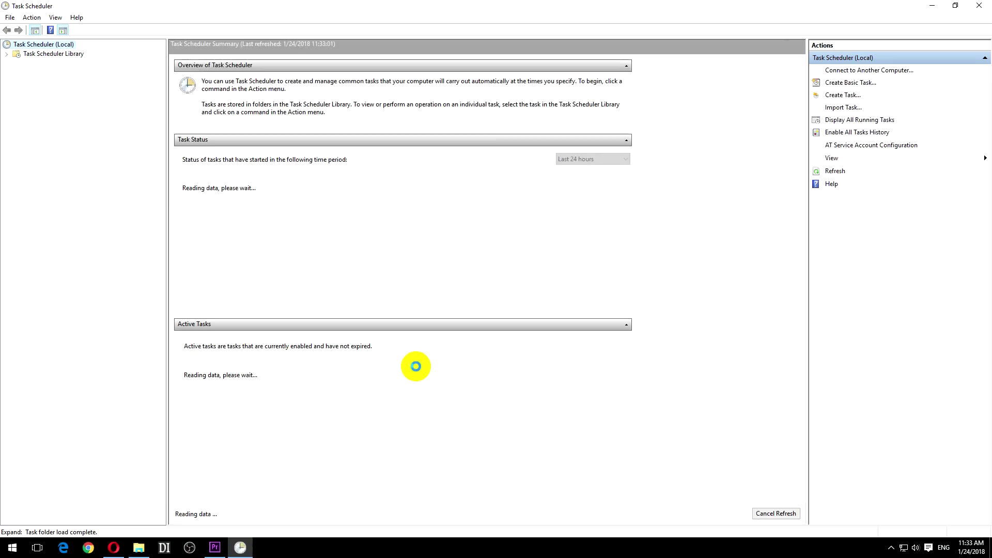
pyautogui.click(48, 54)
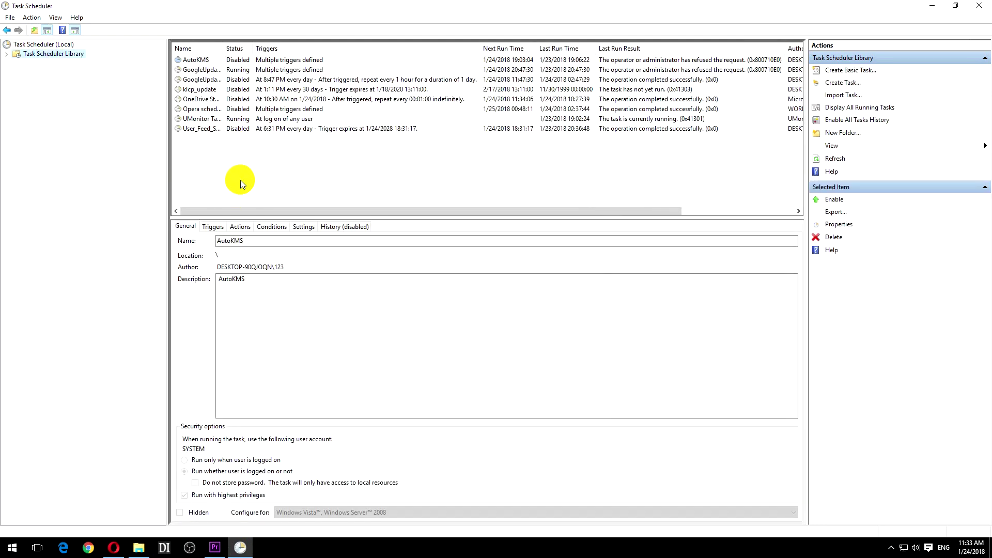
pyautogui.rightClick(238, 168)
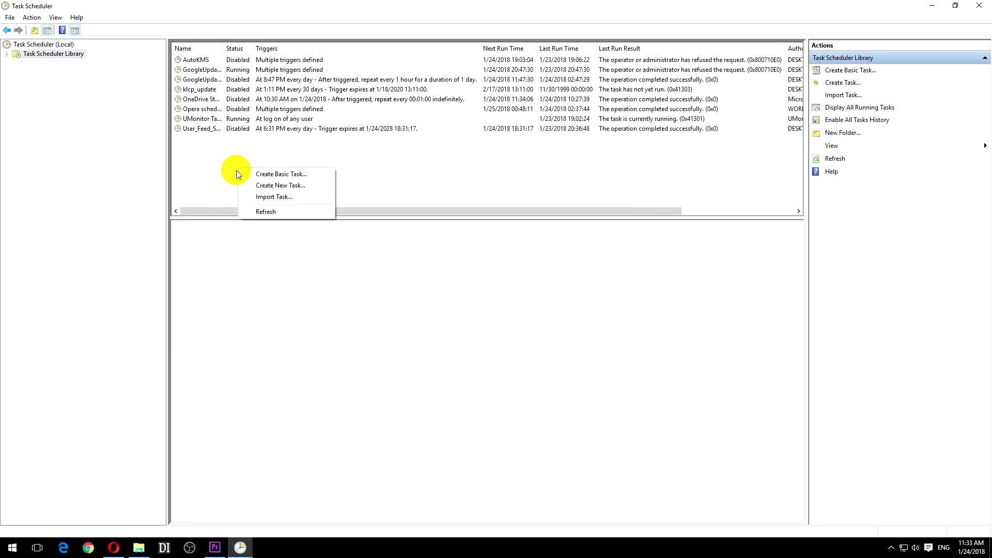
# Begin a basic task named 'Winamp', described as 'music player', with a Daily trigger
pyautogui.click(302, 174)
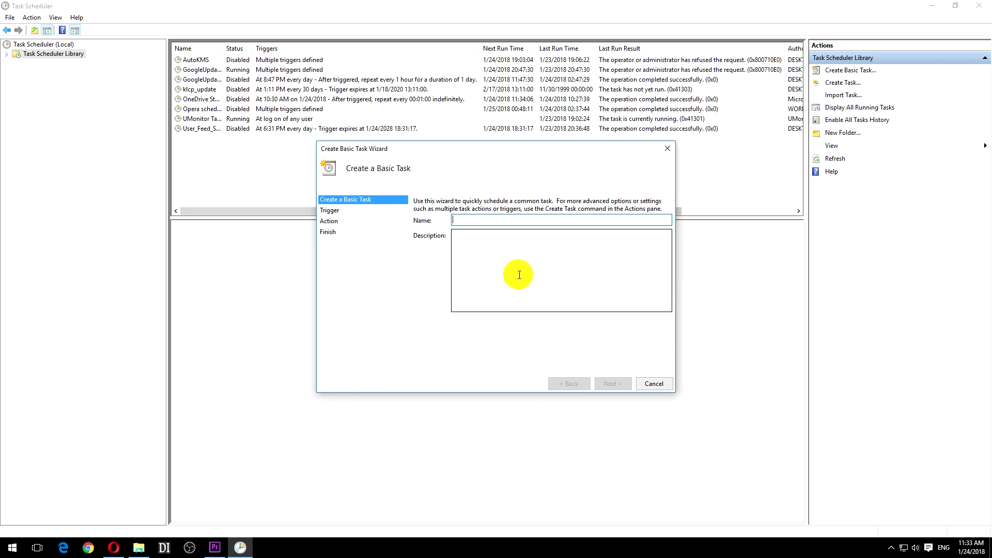
pyautogui.write('Winamp')
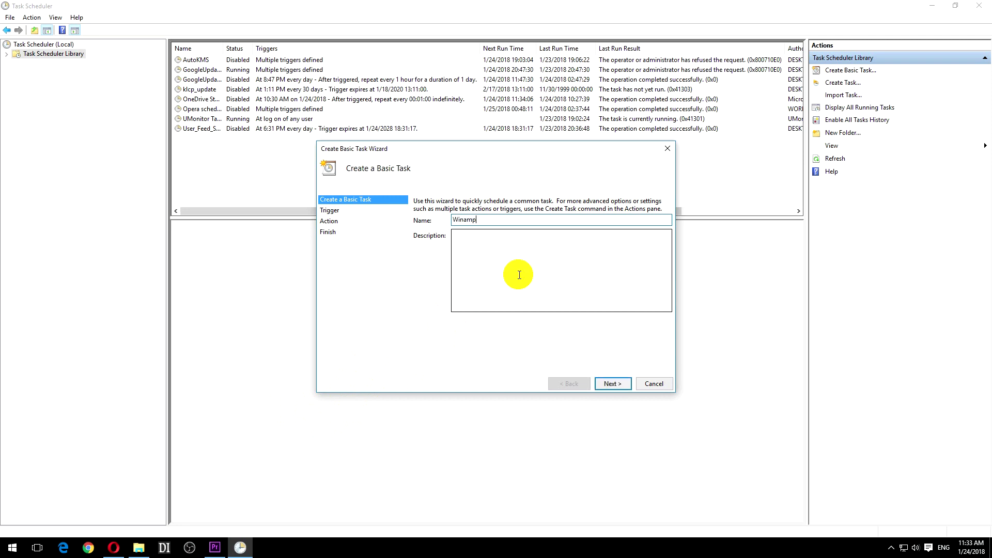
pyautogui.click(519, 259)
pyautogui.write('music play')
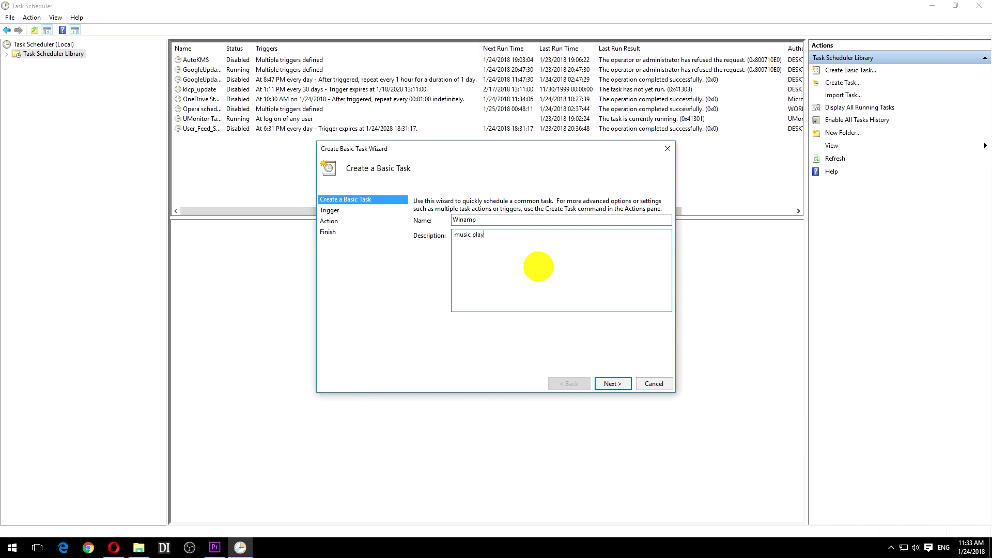
pyautogui.write('er')
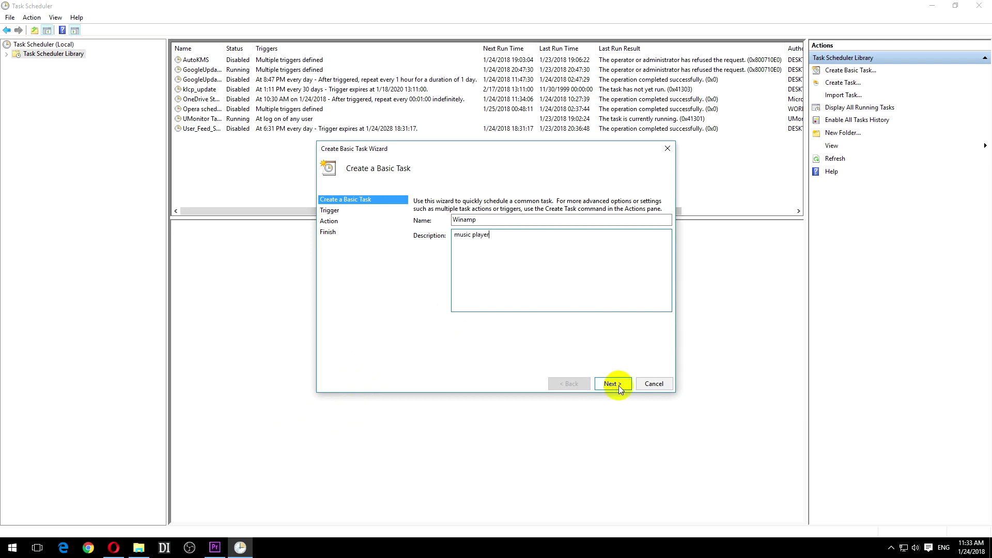
pyautogui.click(611, 384)
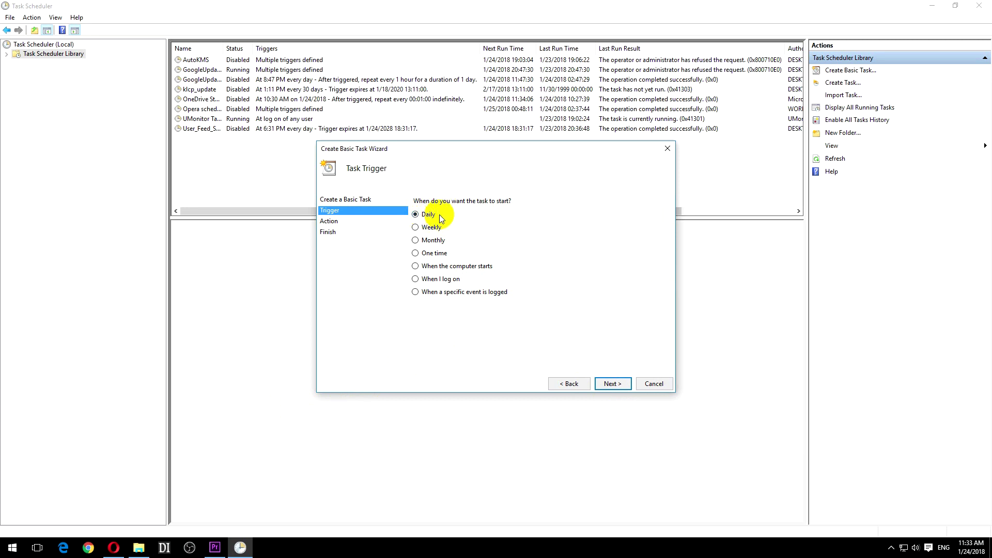
pyautogui.click(611, 384)
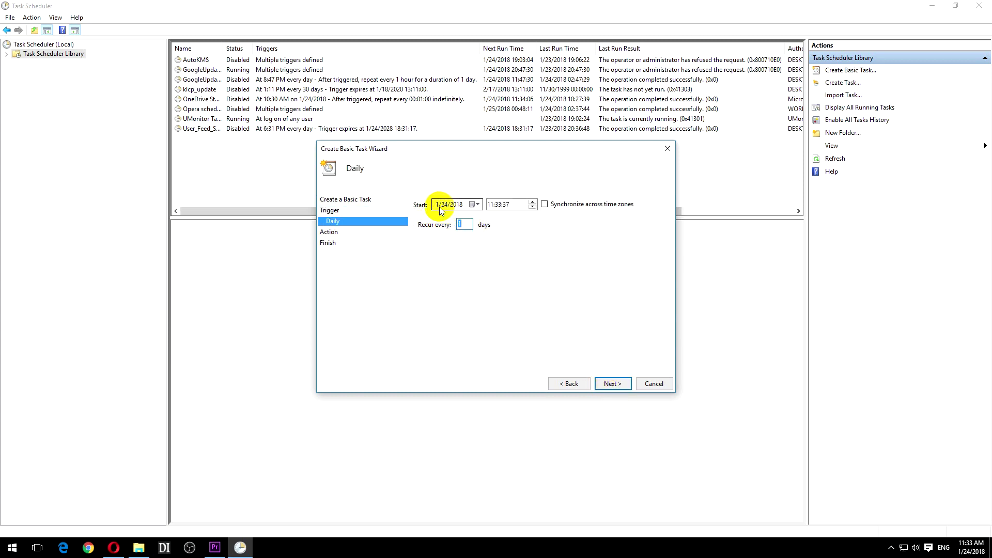
# Schedule it every 1 day from 1/24/2018, seconds zeroed, and choose Start a program
pyautogui.click(970, 552)
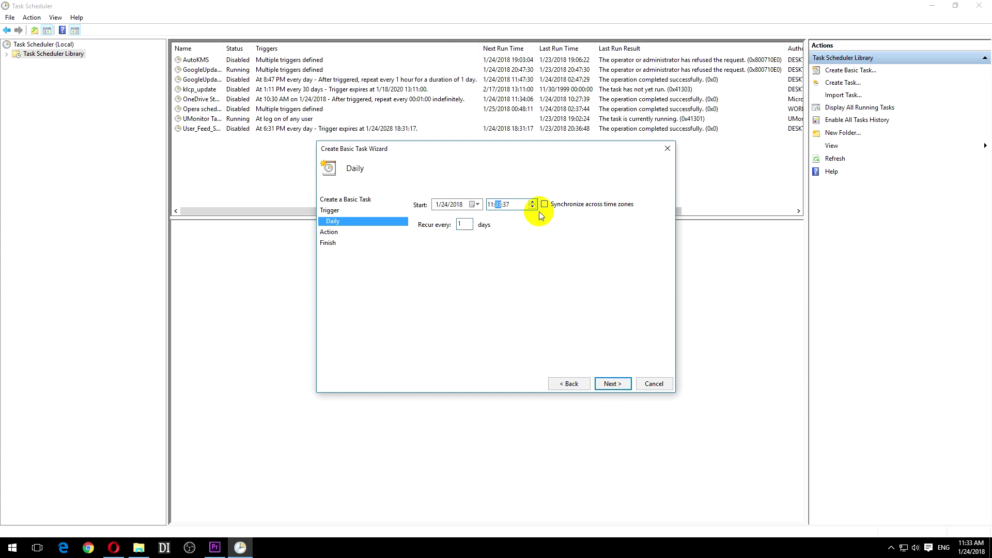
pyautogui.click(507, 205)
pyautogui.write('50')
pyautogui.click(608, 385)
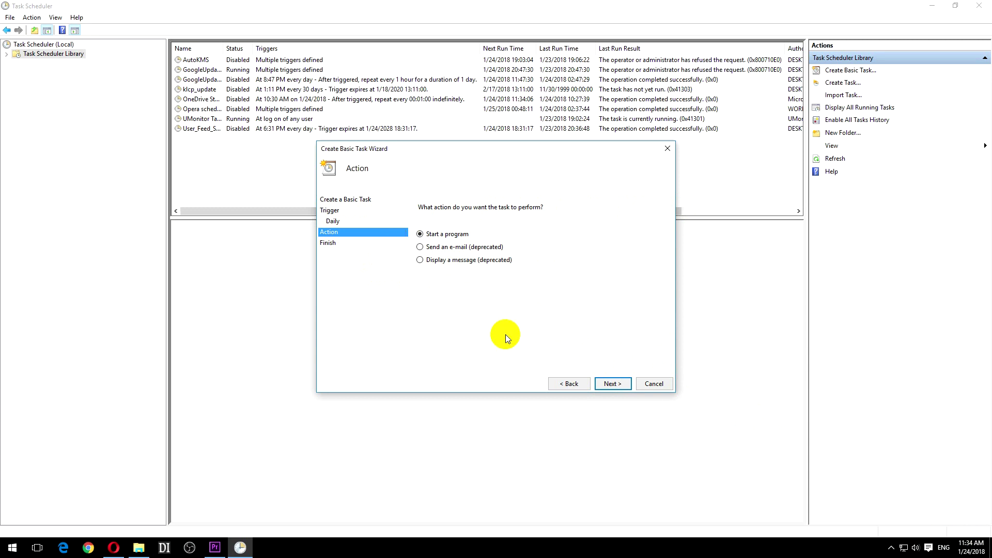
pyautogui.click(565, 384)
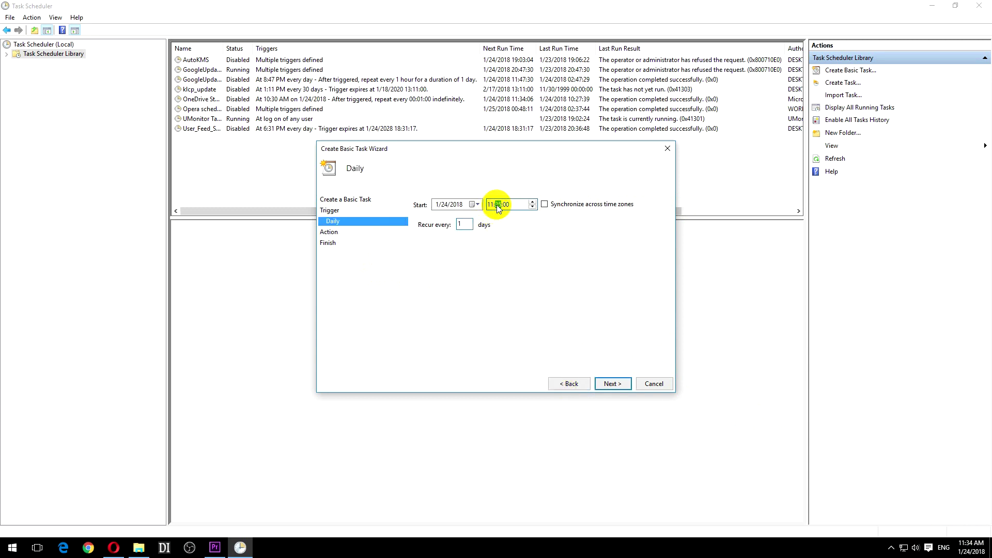
pyautogui.click(614, 385)
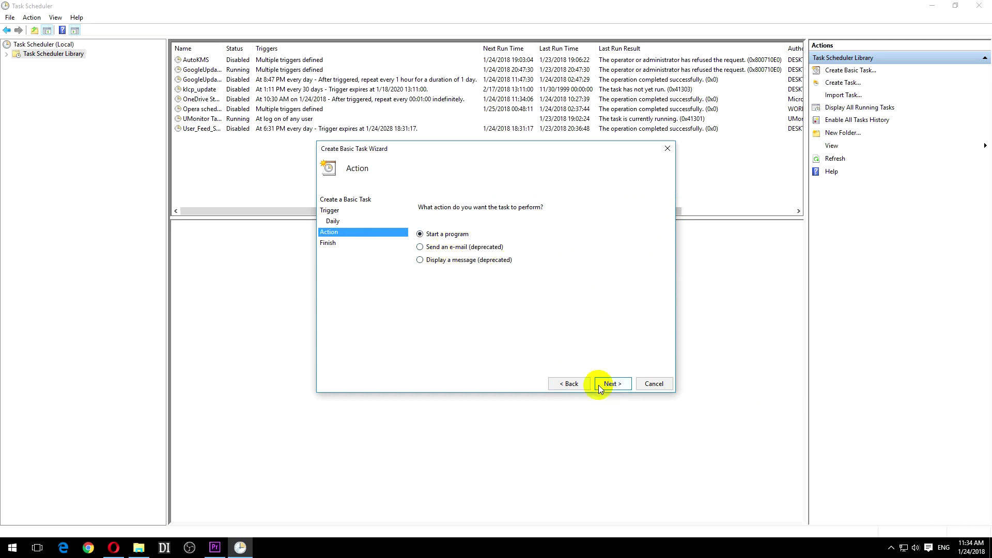
pyautogui.click(613, 384)
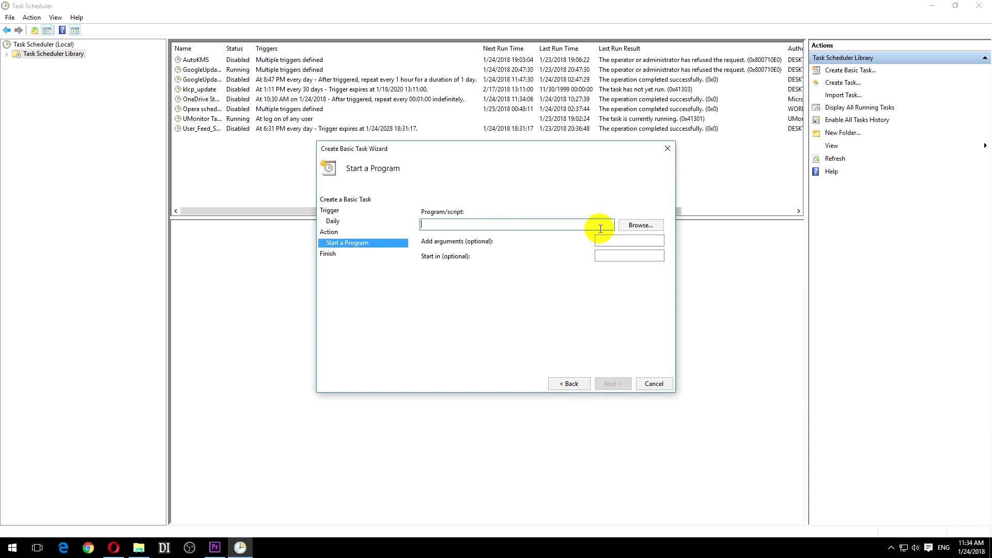
# Set the program to launch as E:\soft\Winamp\winamp.exe
pyautogui.click(634, 226)
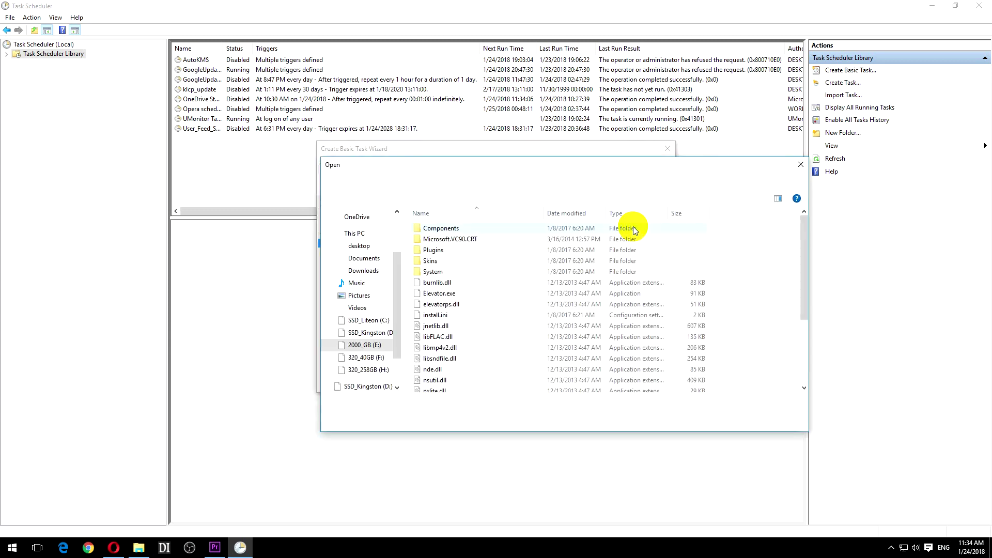
pyautogui.moveTo(804, 266); pyautogui.dragTo(801, 322)
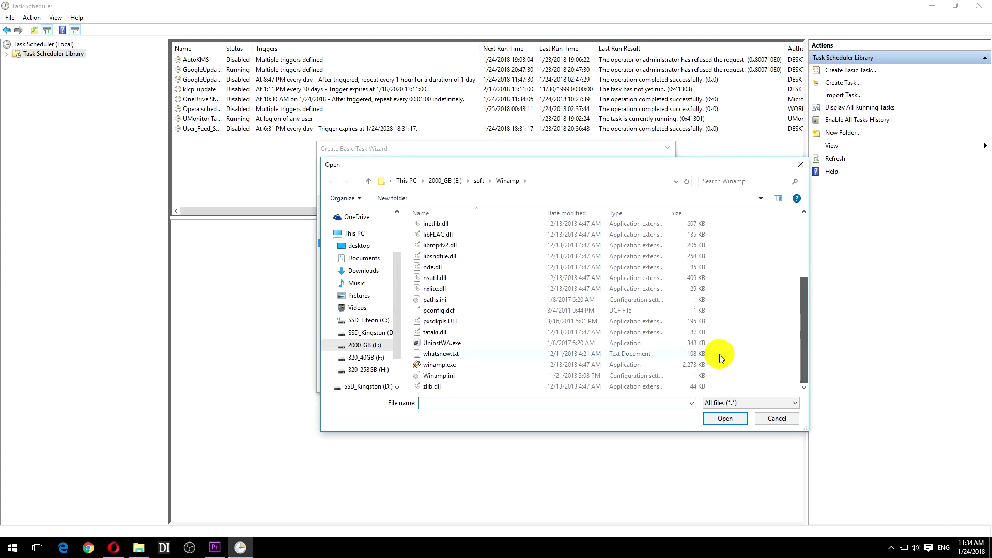
pyautogui.click(454, 365)
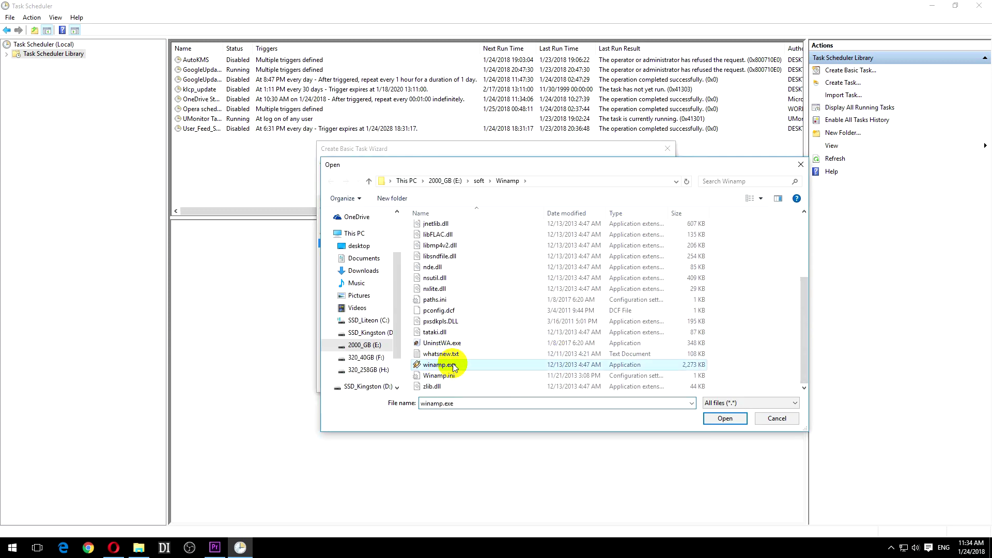
pyautogui.click(725, 419)
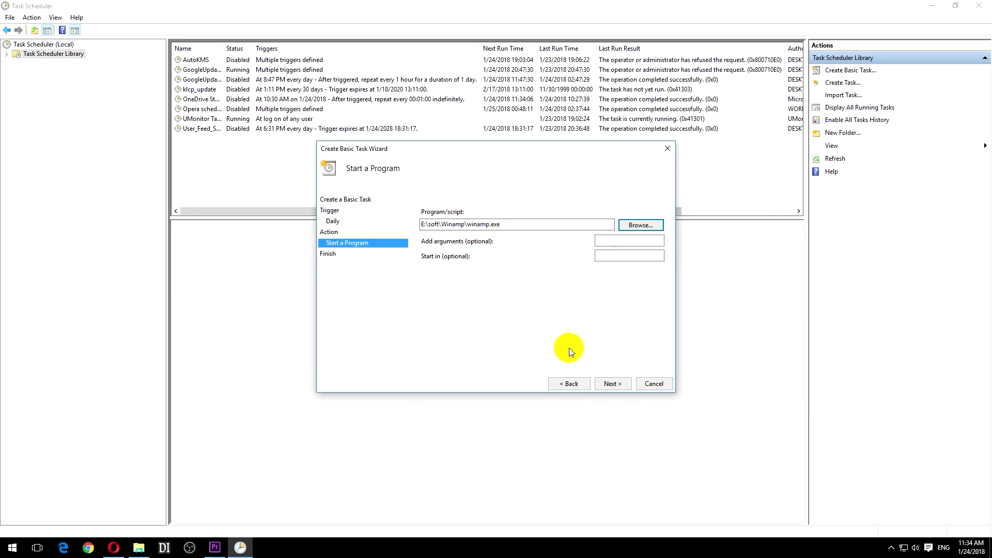
# Finish the wizard, creating the daily 11:36 AM Winamp task, and open its properties
pyautogui.click(614, 384)
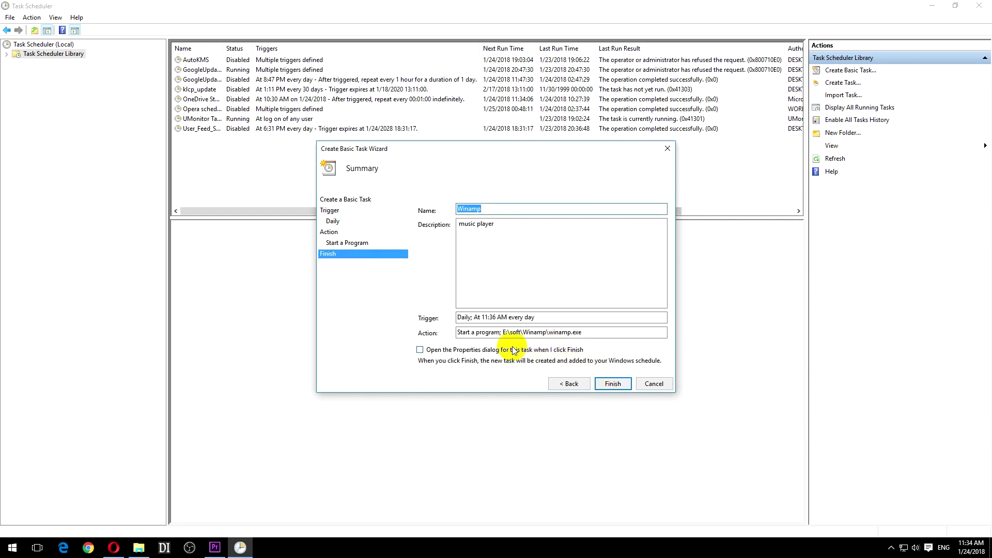
pyautogui.click(613, 384)
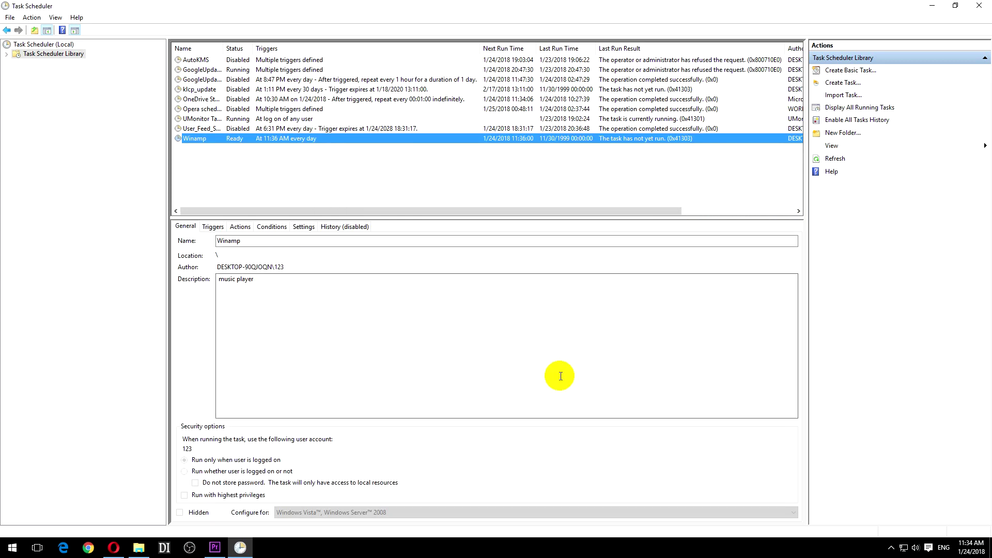
pyautogui.doubleClick(212, 139)
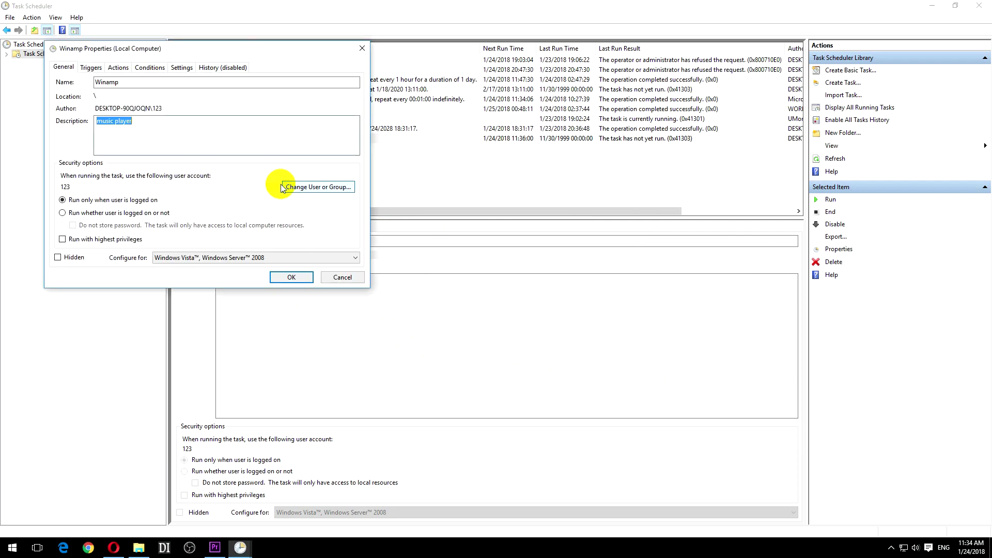
# Turn on 'Wake the computer to run this task' for Winamp and minimize Task Scheduler
pyautogui.click(148, 68)
pyautogui.moveTo(163, 57); pyautogui.dragTo(397, 177)
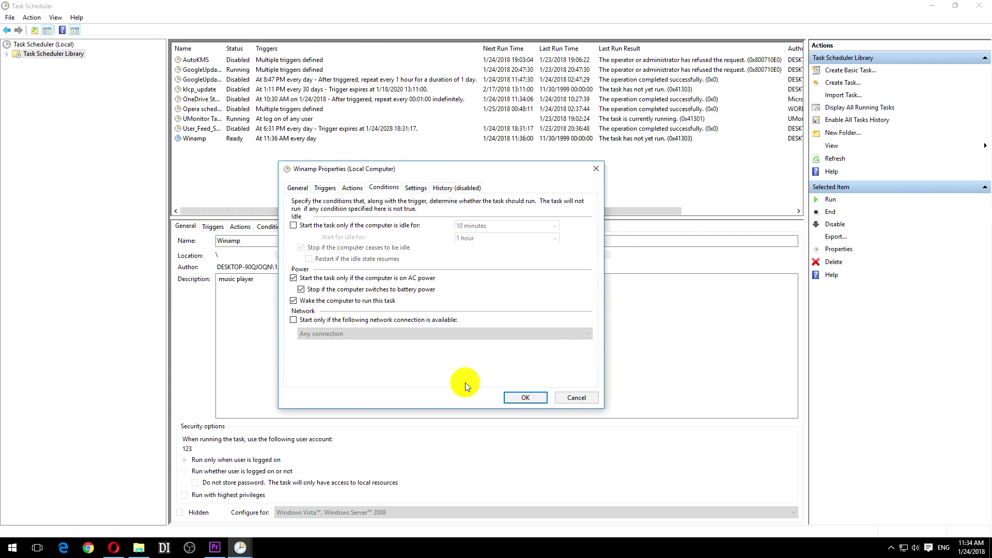
pyautogui.click(525, 399)
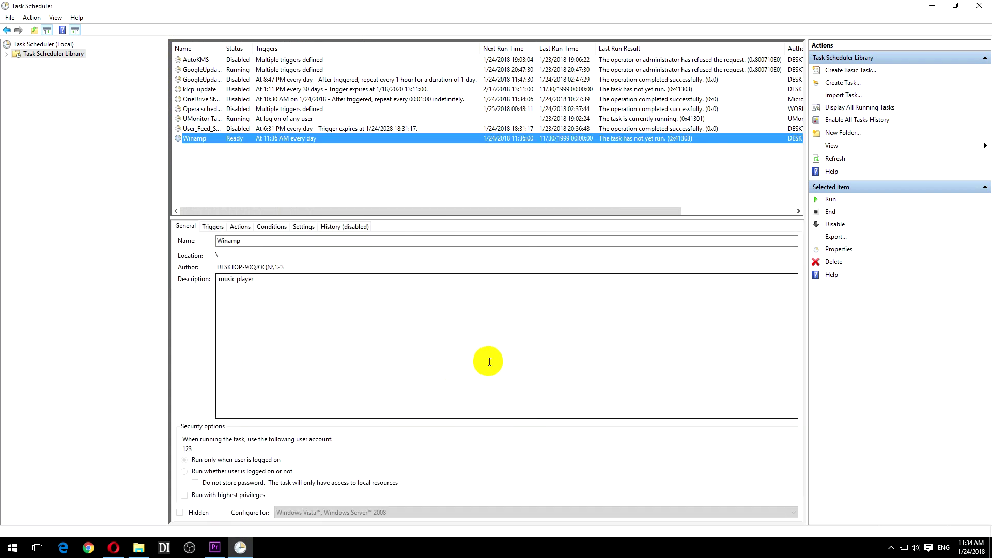
pyautogui.click(933, 6)
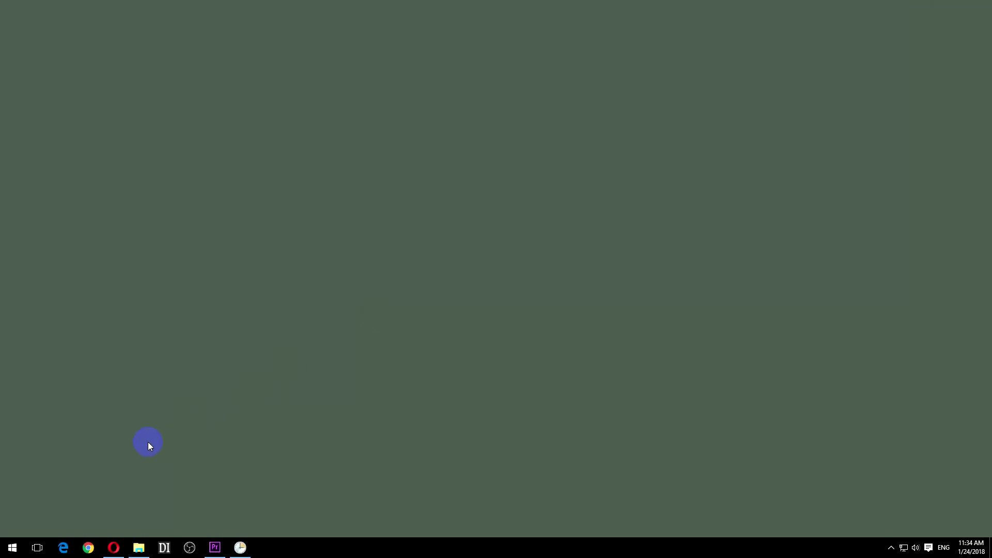
# Restart the computer from the Start button's power menu
pyautogui.rightClick(13, 547)
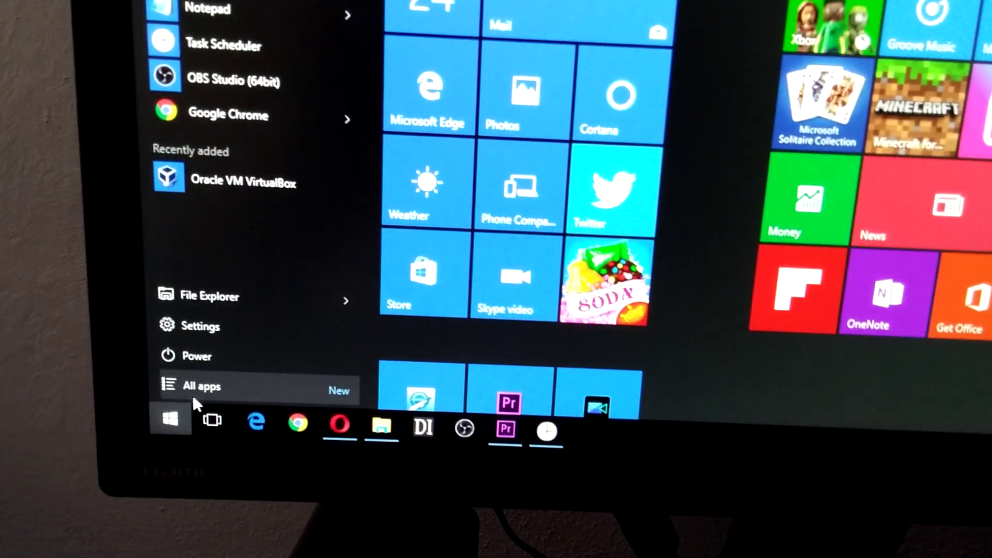
pyautogui.write('ta')
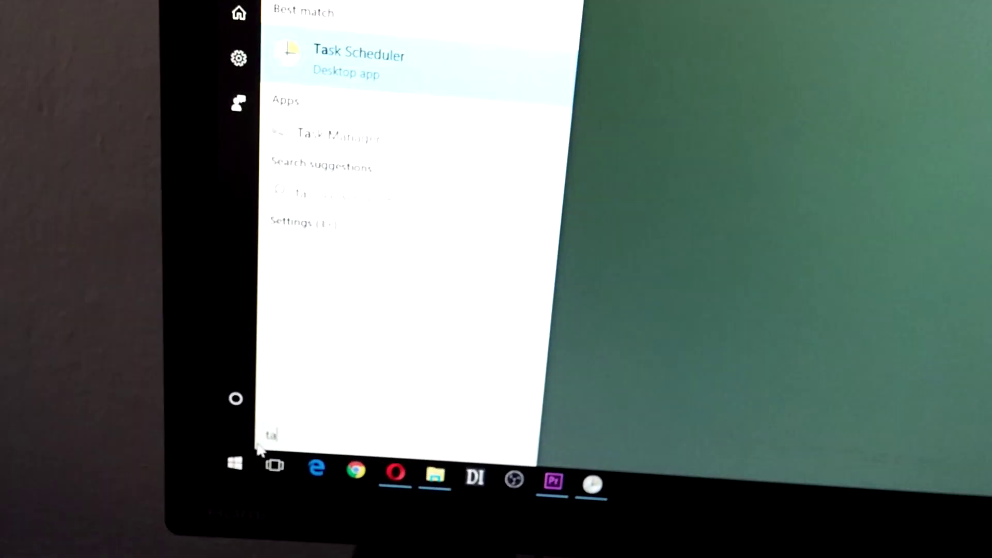
pyautogui.write('sk')
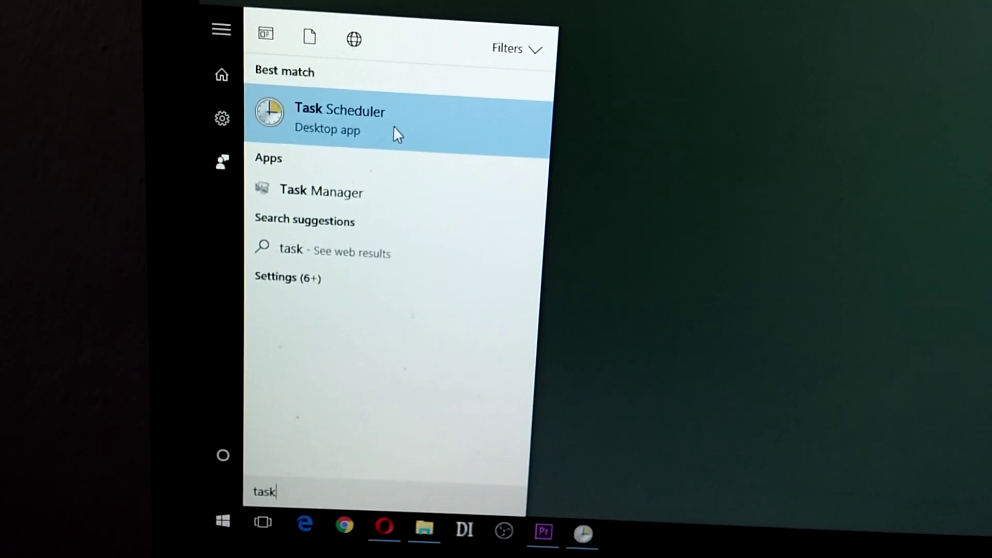
# Reopen Task Scheduler and toggle the Winamp task off, on, then leave it Disabled
pyautogui.click(395, 130)
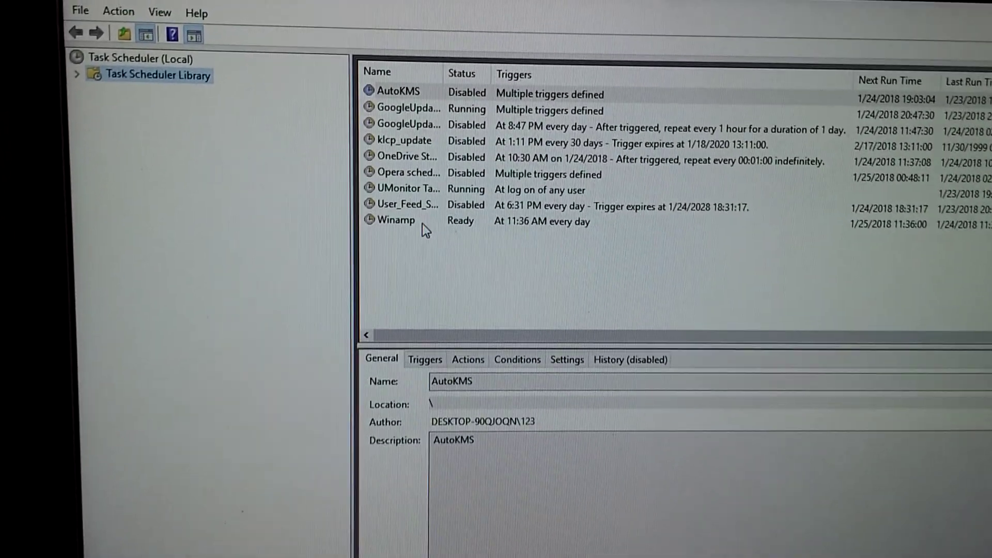
pyautogui.click(403, 169)
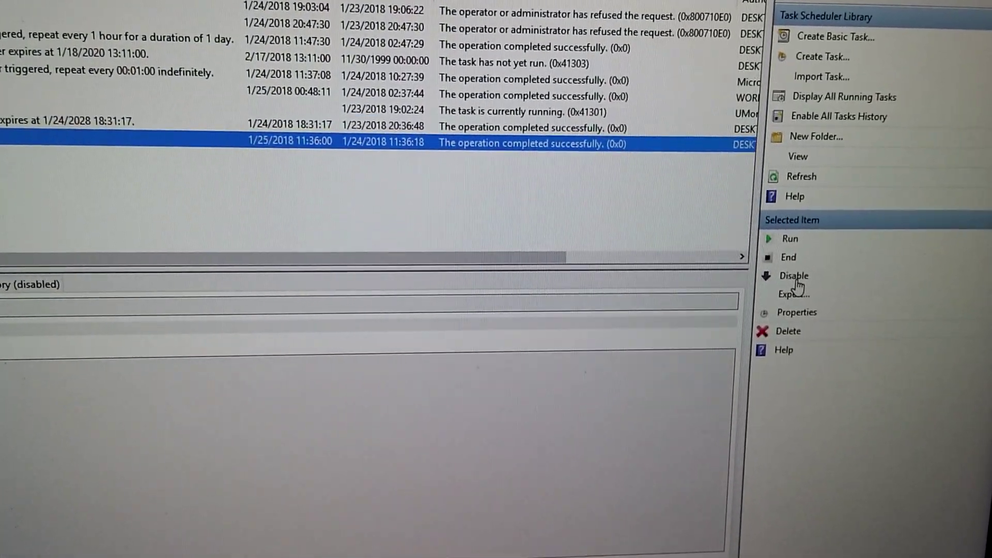
pyautogui.click(795, 277)
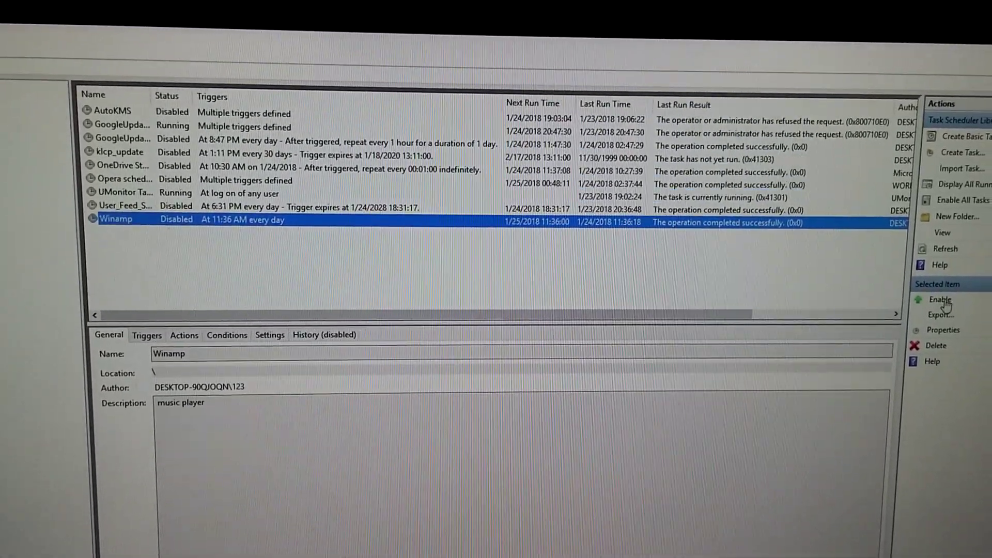
pyautogui.click(946, 289)
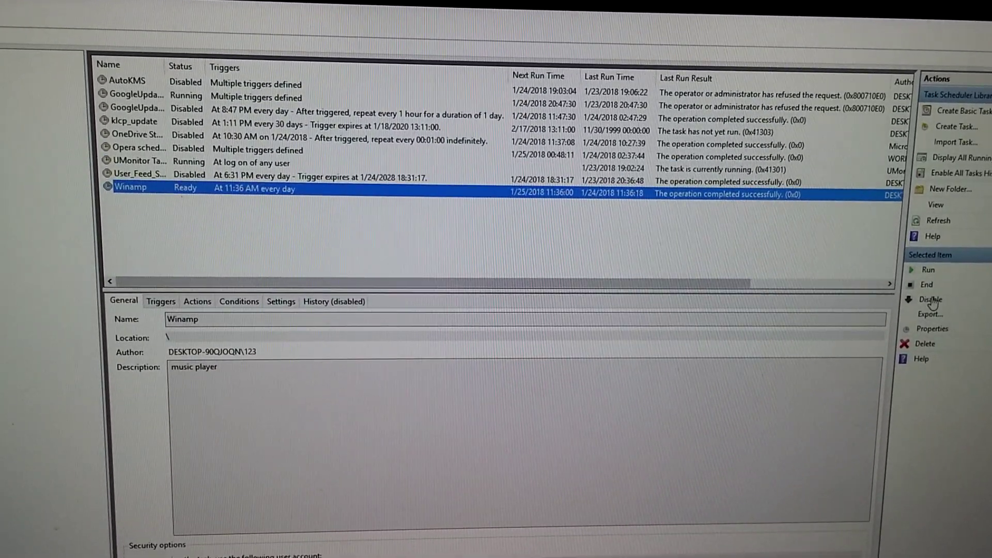
pyautogui.click(931, 300)
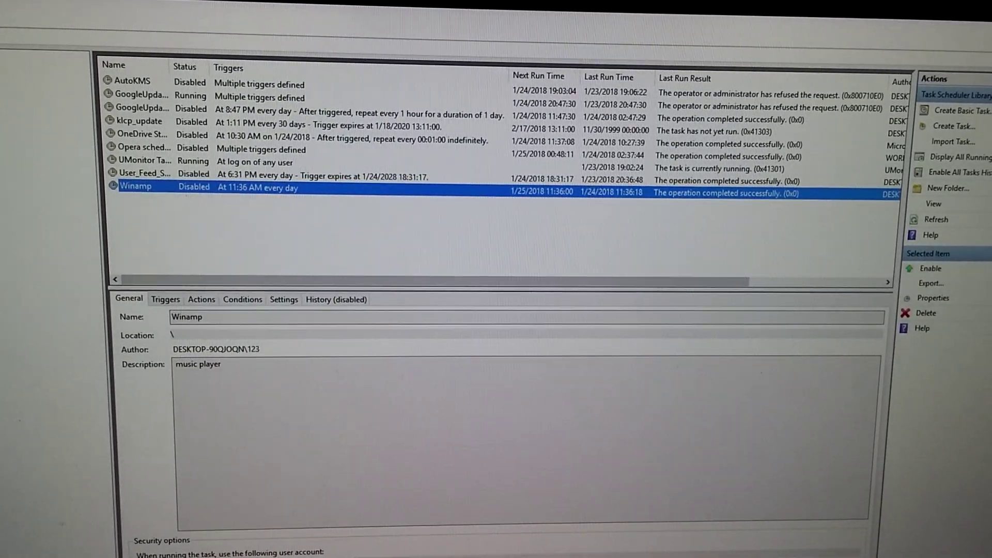